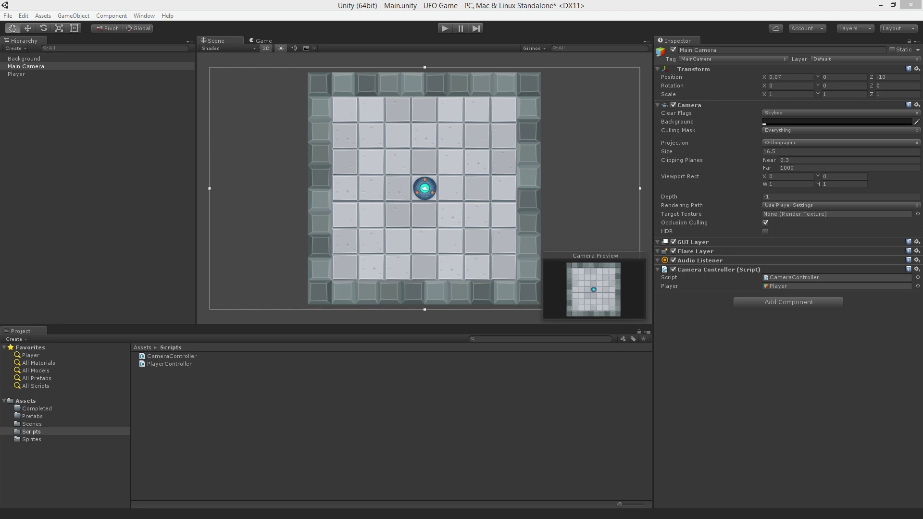
Drag the Pickup sprite from Assets/Sprites into the Hierarchy and select the new Pickup object
click(80, 440)
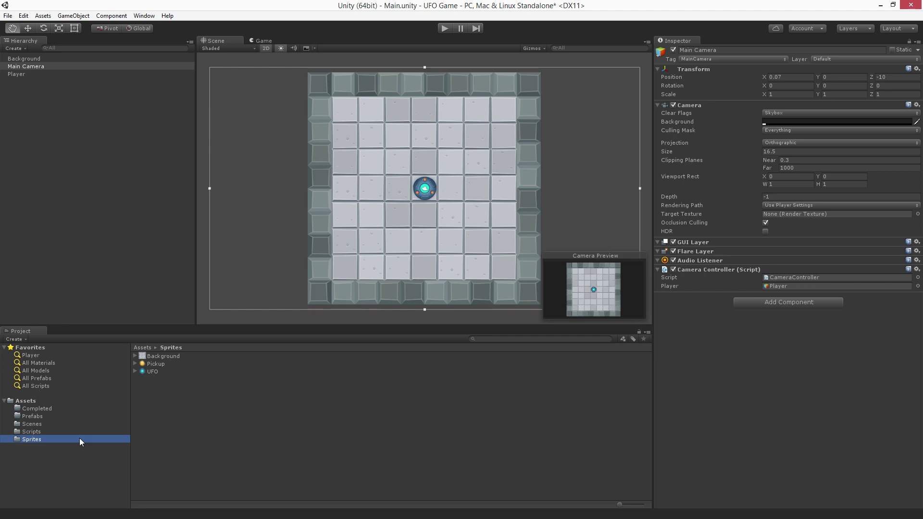
click(178, 363)
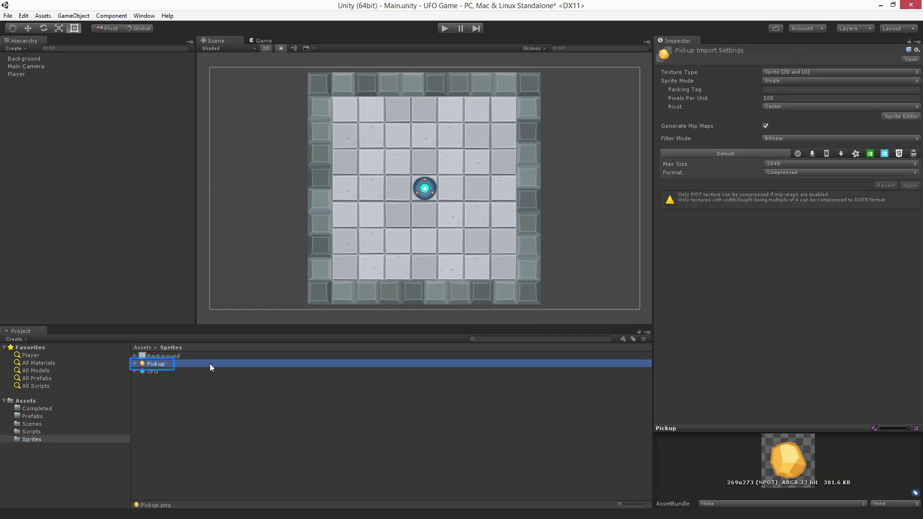
drag(210, 364, 134, 258)
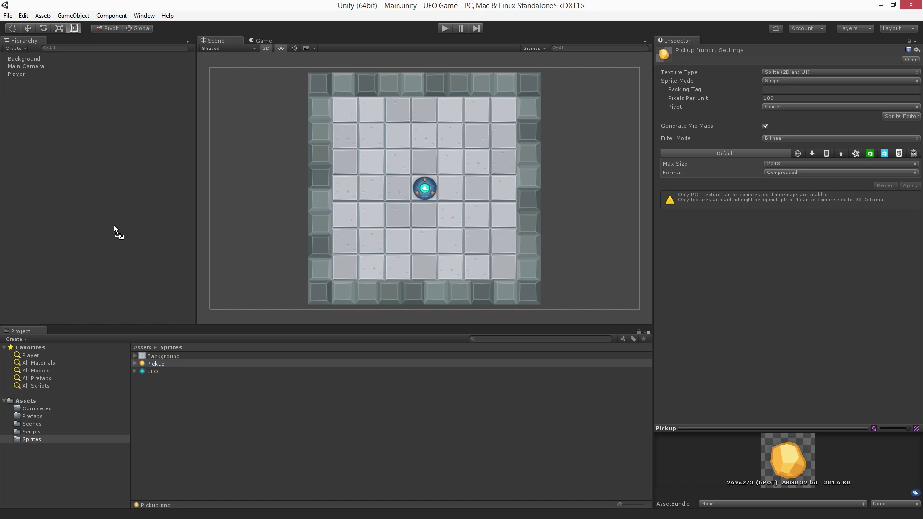
drag(114, 225, 114, 225)
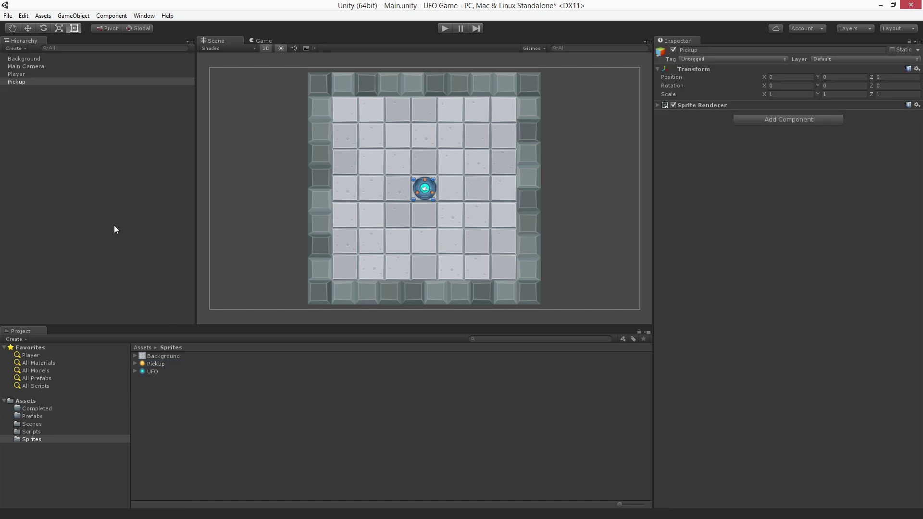
click(97, 82)
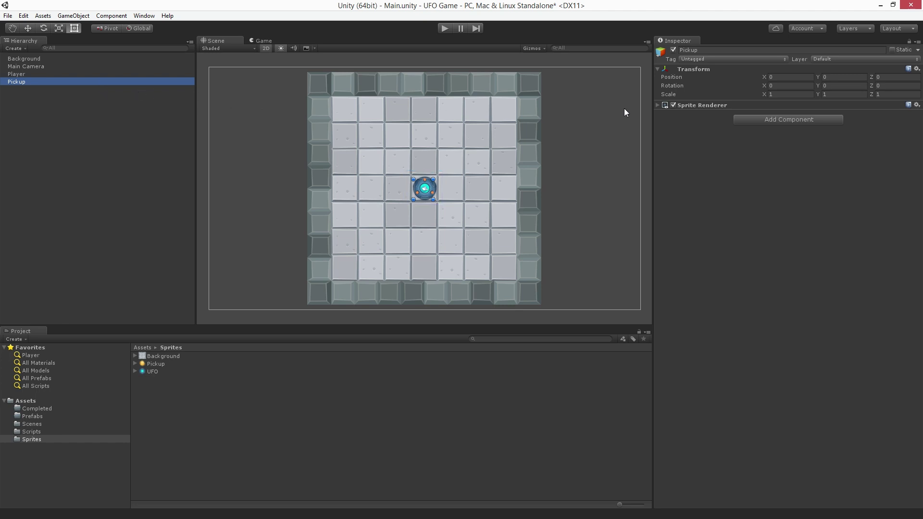
Set the Pickup's Sprite Renderer sorting layer to Pickups
click(658, 105)
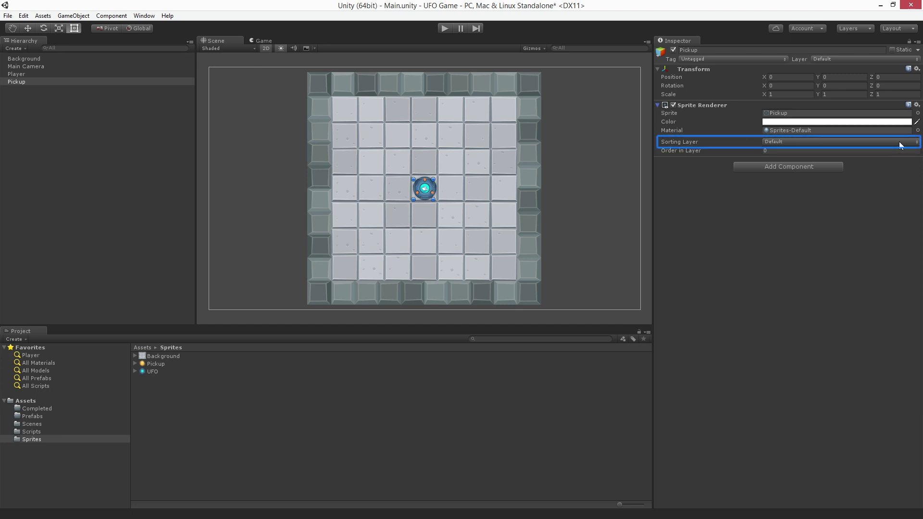
click(918, 142)
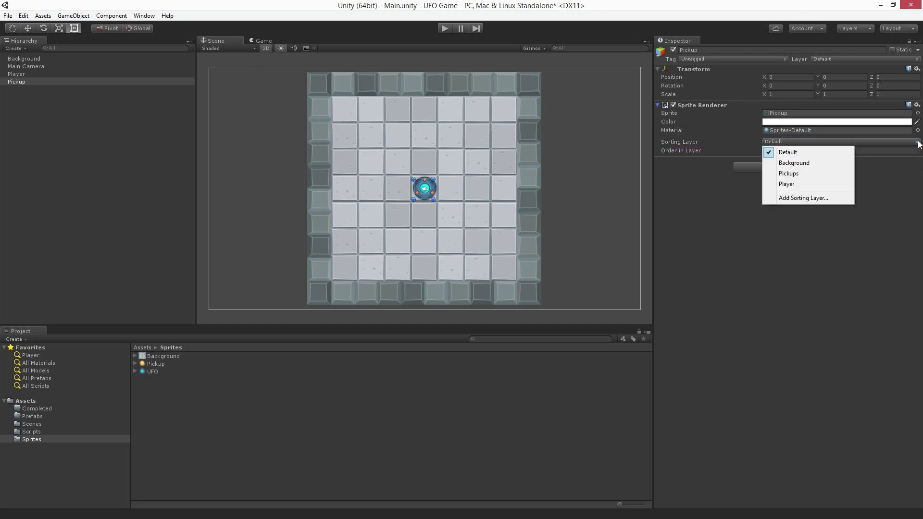
click(850, 174)
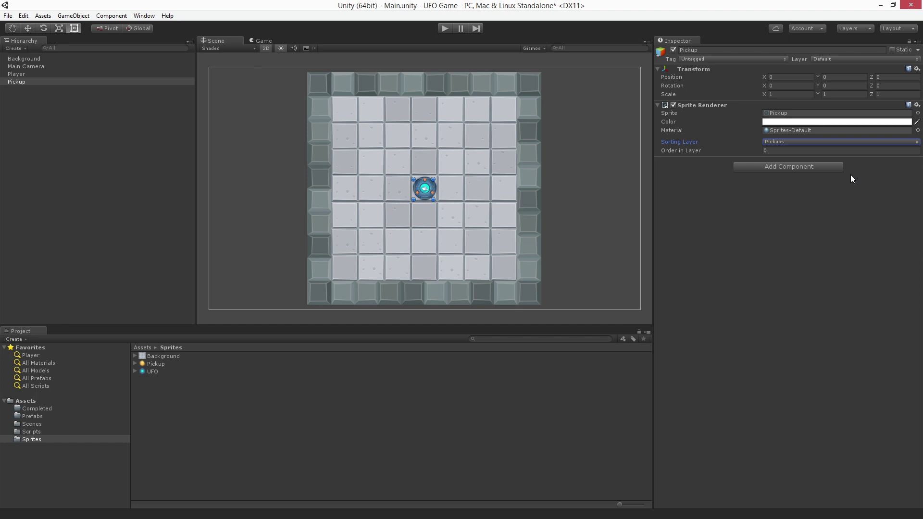
click(901, 142)
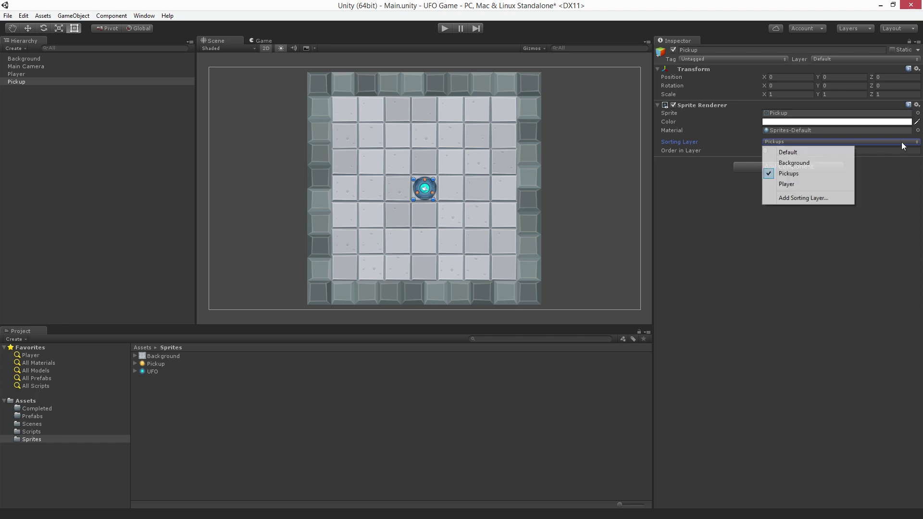
key(Down)
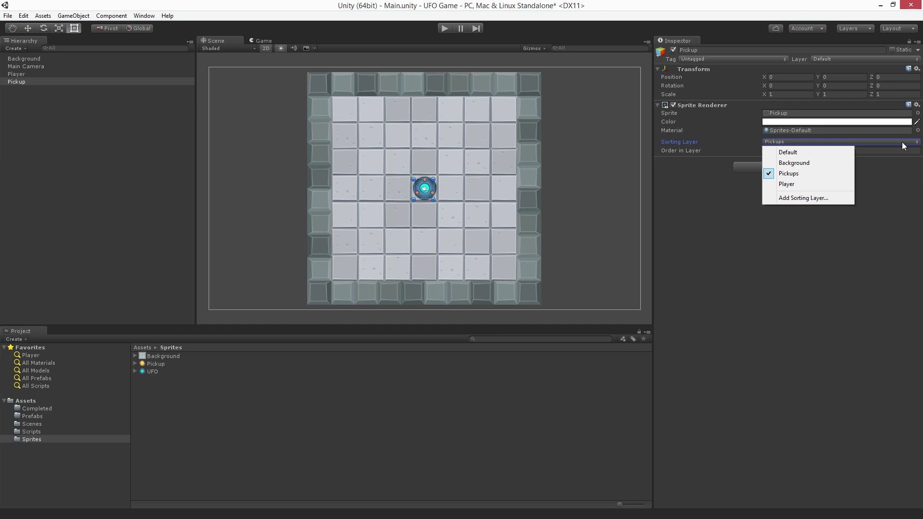
click(169, 72)
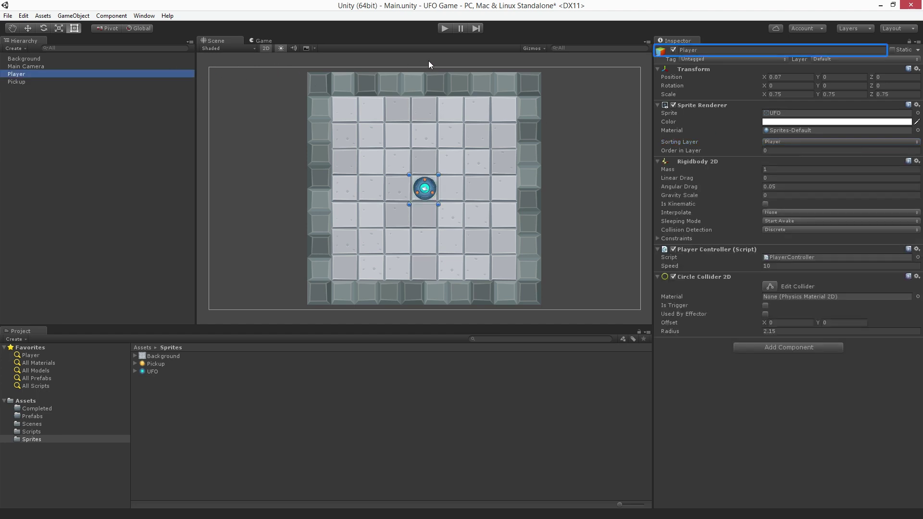
Deactivate the Player object, then select Pickup and frame it in the Scene view
click(674, 50)
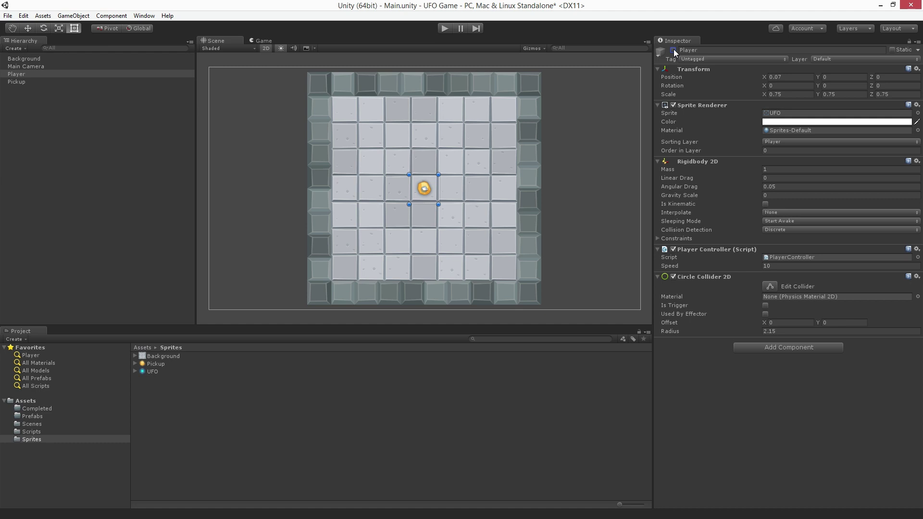
click(160, 82)
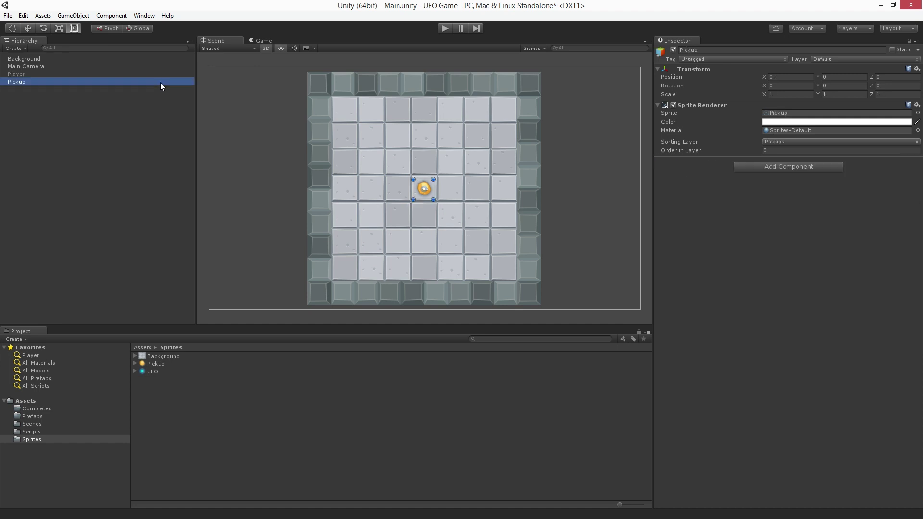
key(f)
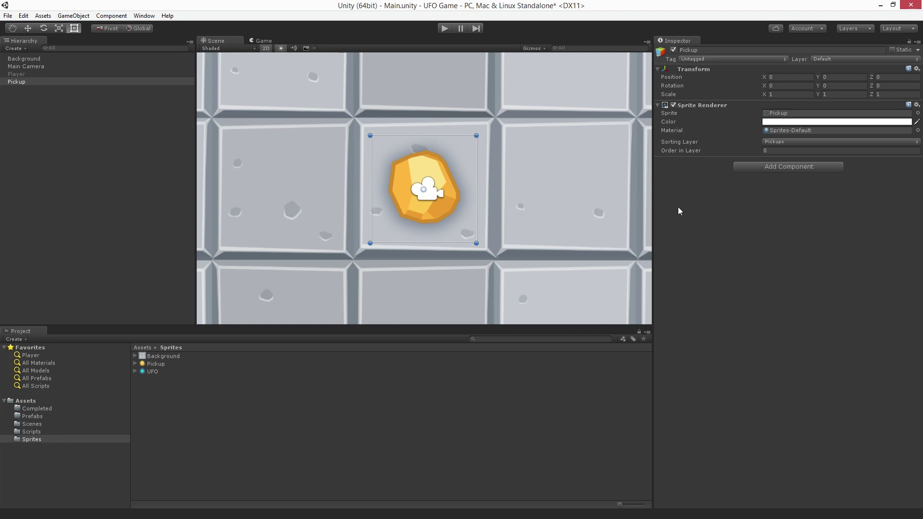
Add a Physics 2D Circle Collider 2D to the Pickup with radius 0.94
click(835, 167)
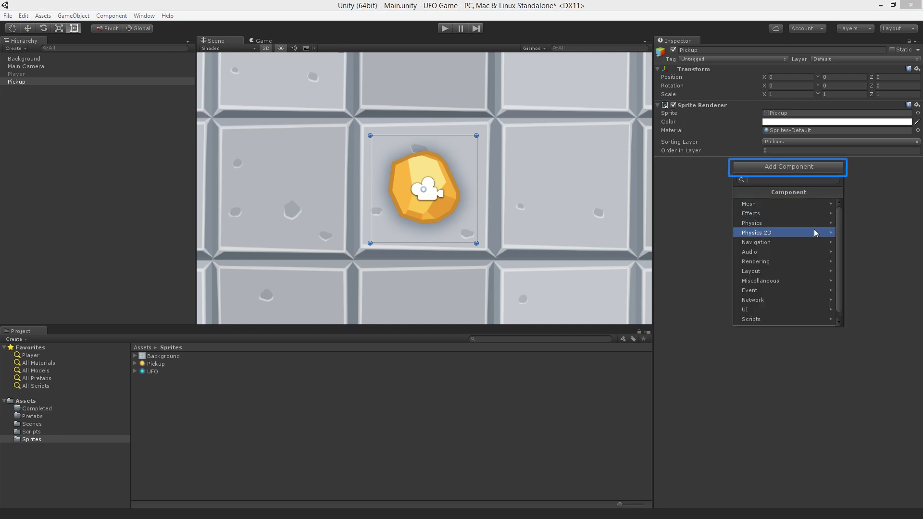
click(814, 232)
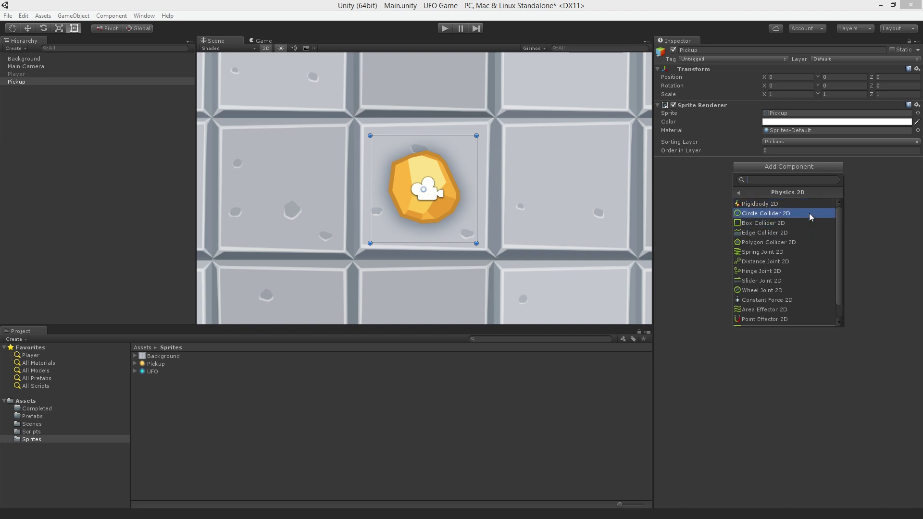
click(809, 213)
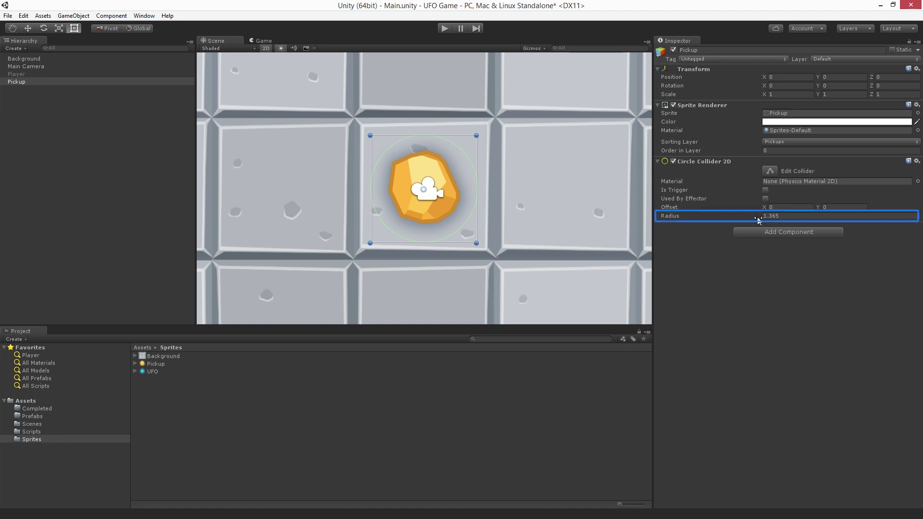
mouse_move(758, 217)
mouse_down()
mouse_move(750, 218)
mouse_move(759, 220)
mouse_up()
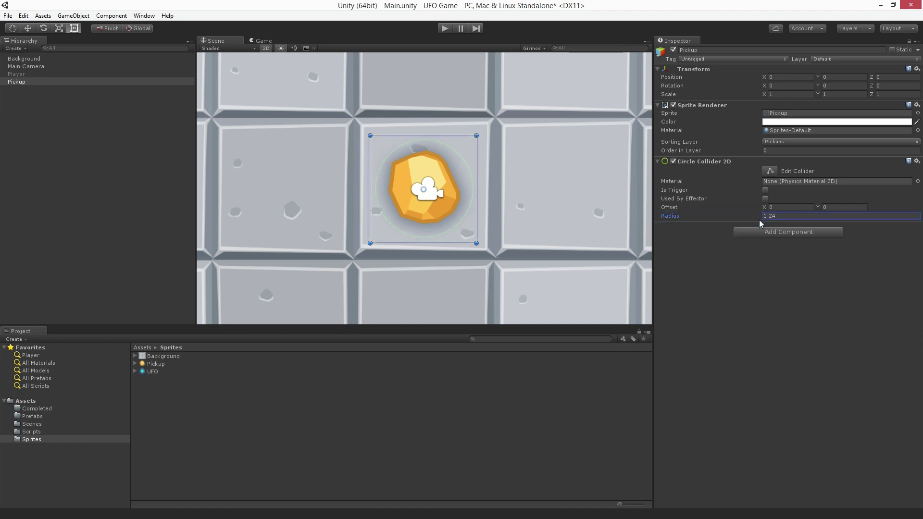
text(1)
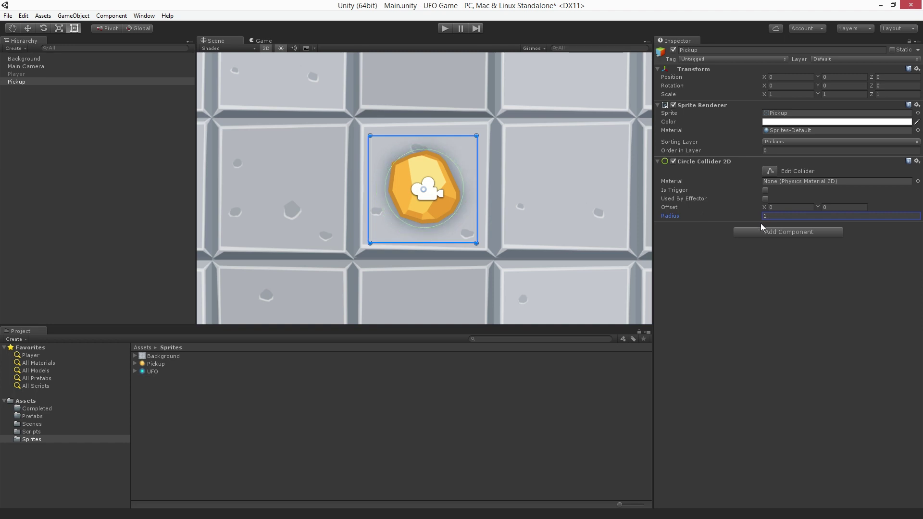
key(BackSpace)
text(0.94)
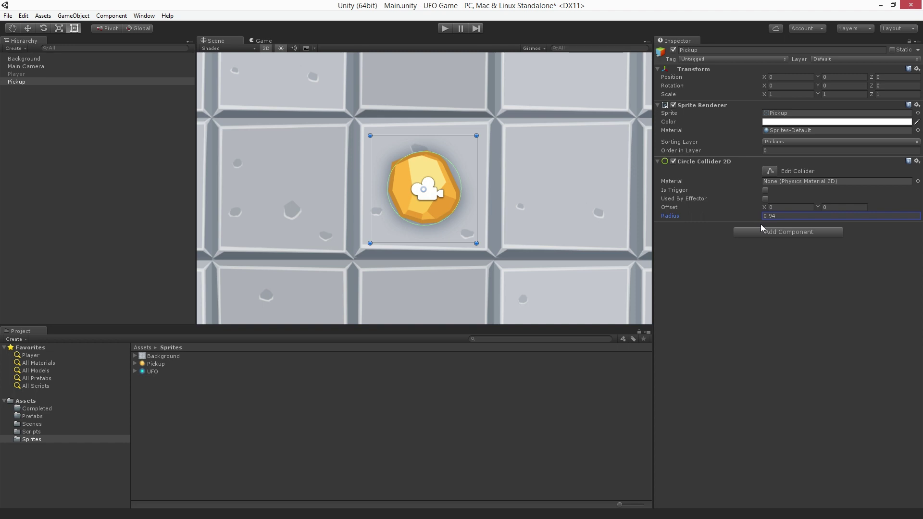
click(840, 236)
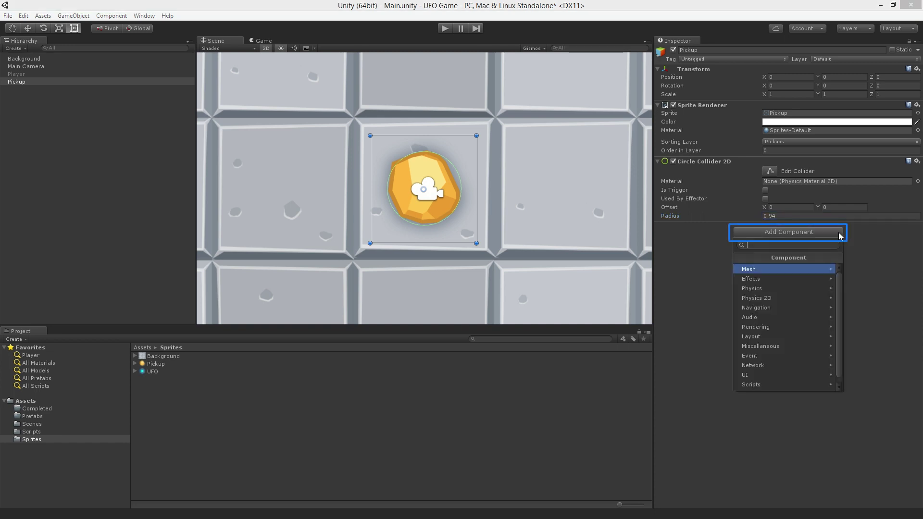
Create a new C# script named Rotator and attach it to the Pickup
text(Rota)
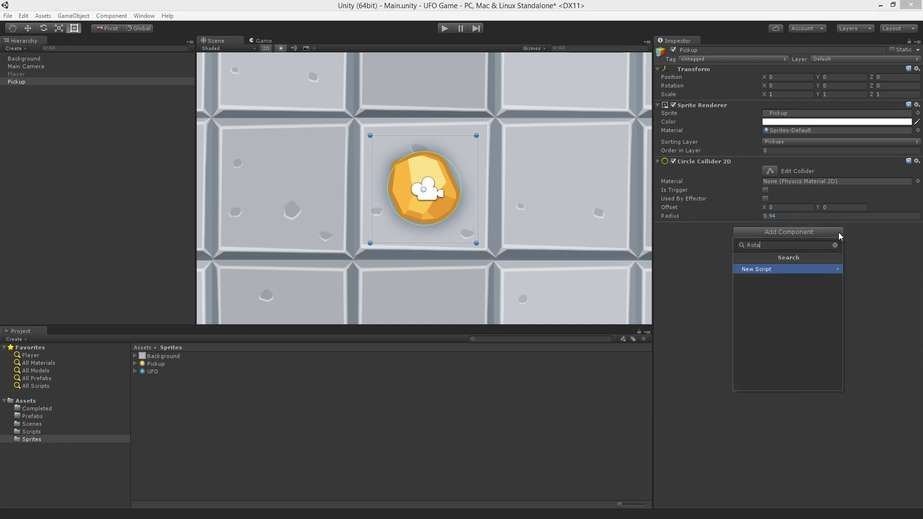
text(tor)
click(829, 269)
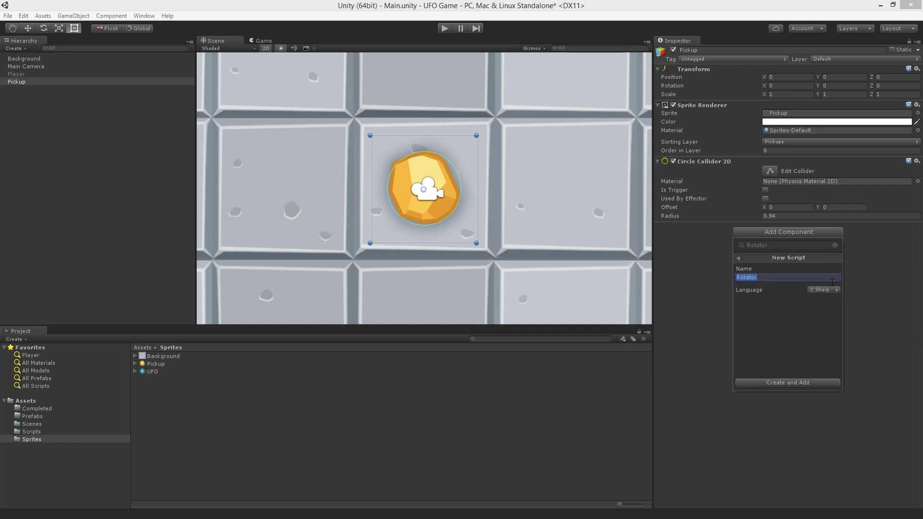
click(822, 382)
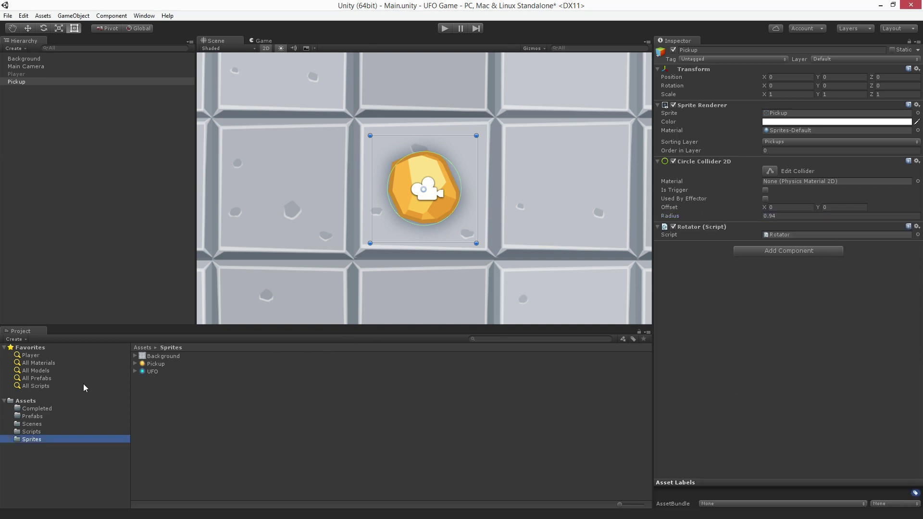
Move the Rotator script into the Scripts folder and open it for editing
click(53, 401)
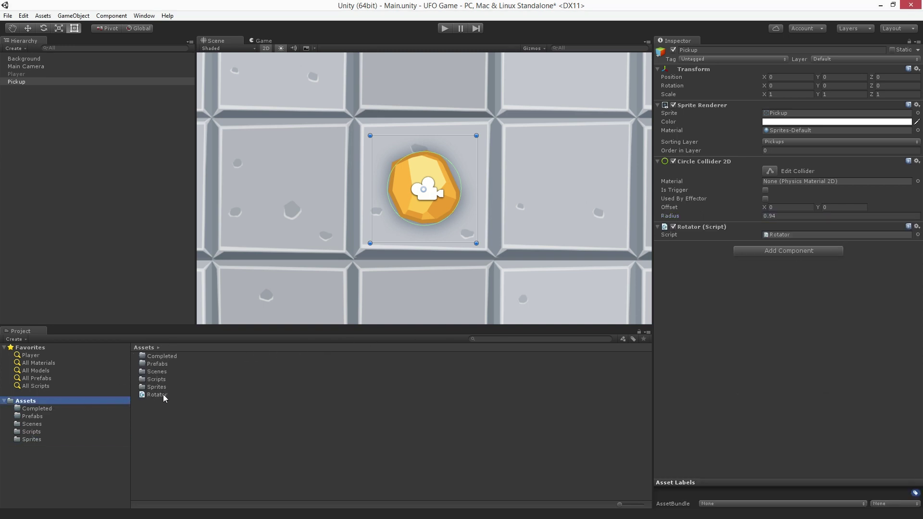
drag(163, 394, 194, 381)
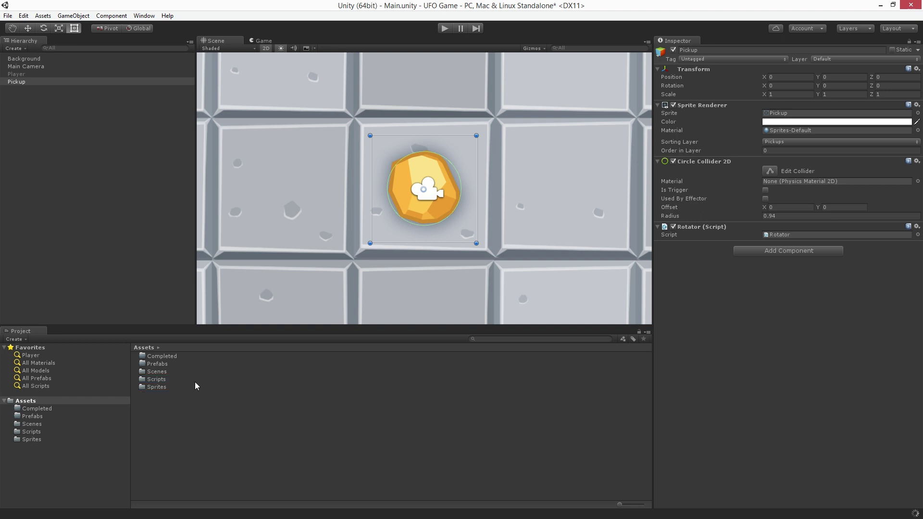
double_click(194, 381)
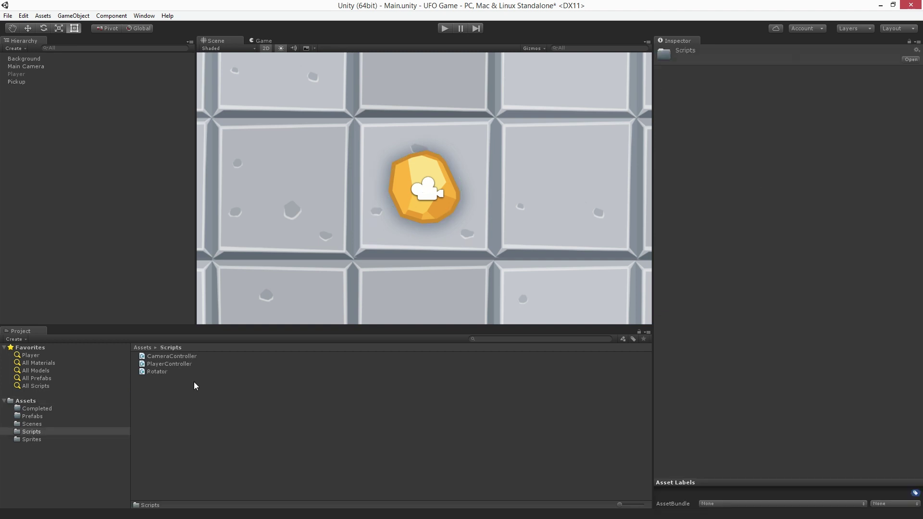
click(209, 370)
double_click(208, 370)
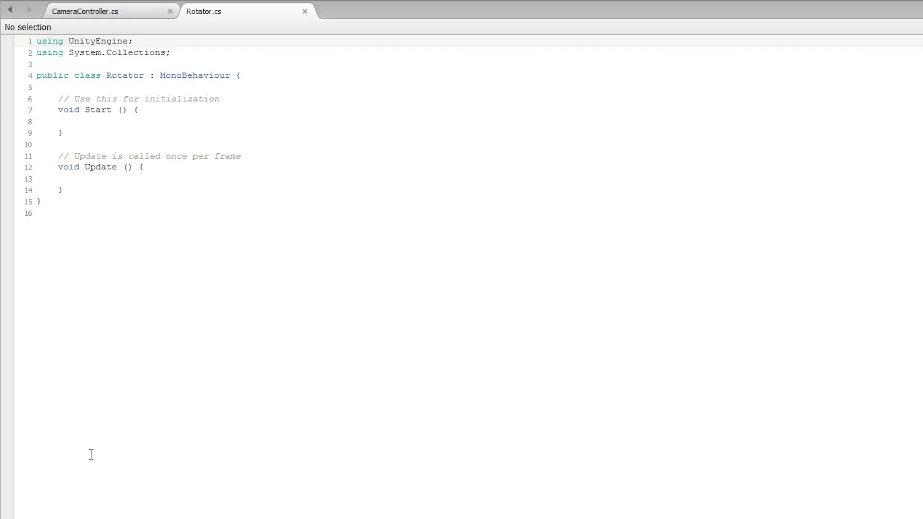
Delete the Start method and its comments from Rotator.cs
click(260, 153)
drag(246, 150, 60, 97)
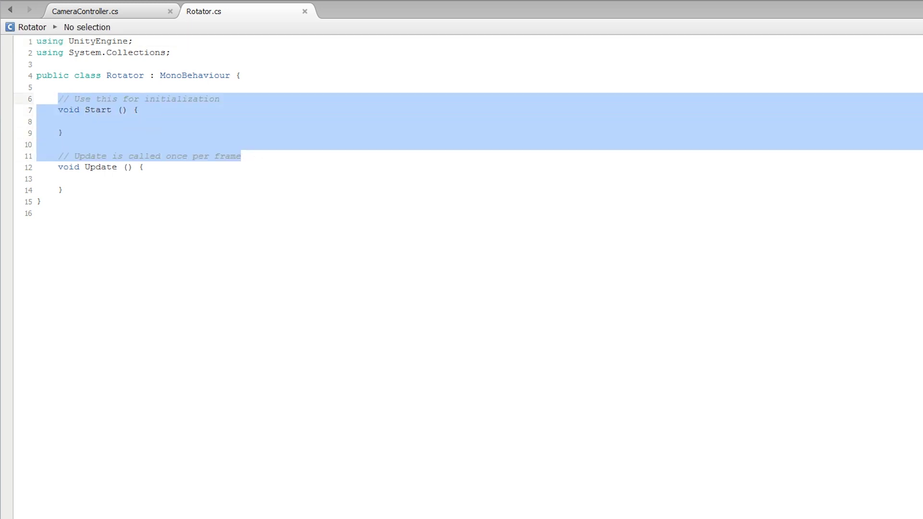
key(BackSpace)
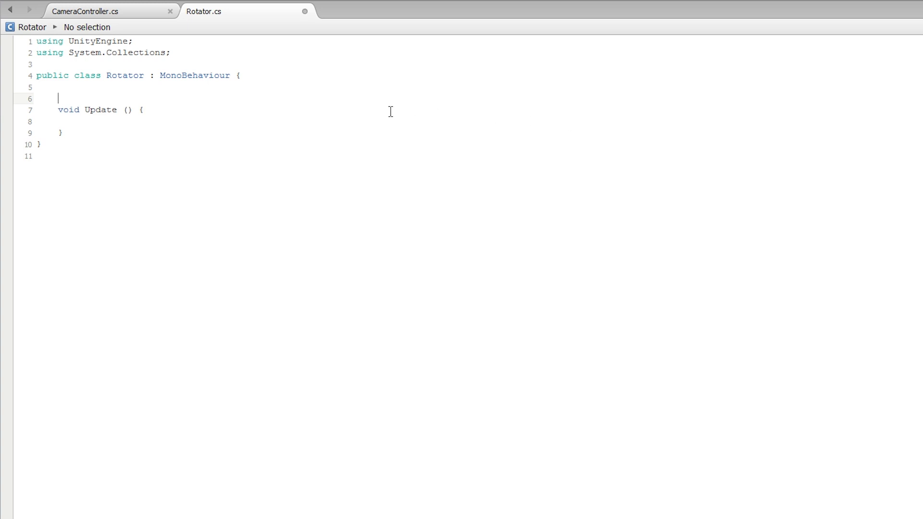
Put Update's brace on its own line, write transform inside, and select it for lookup
click(139, 110)
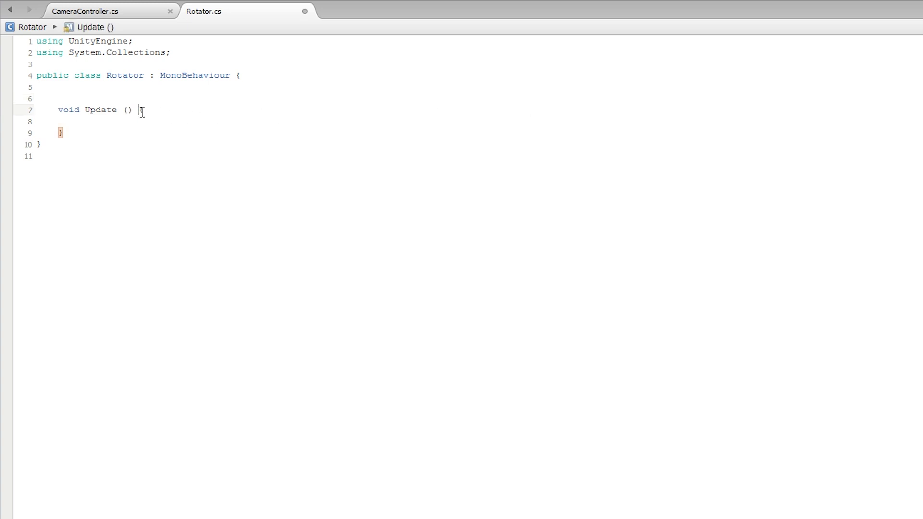
key(Return)
key(Down)
text(transfo)
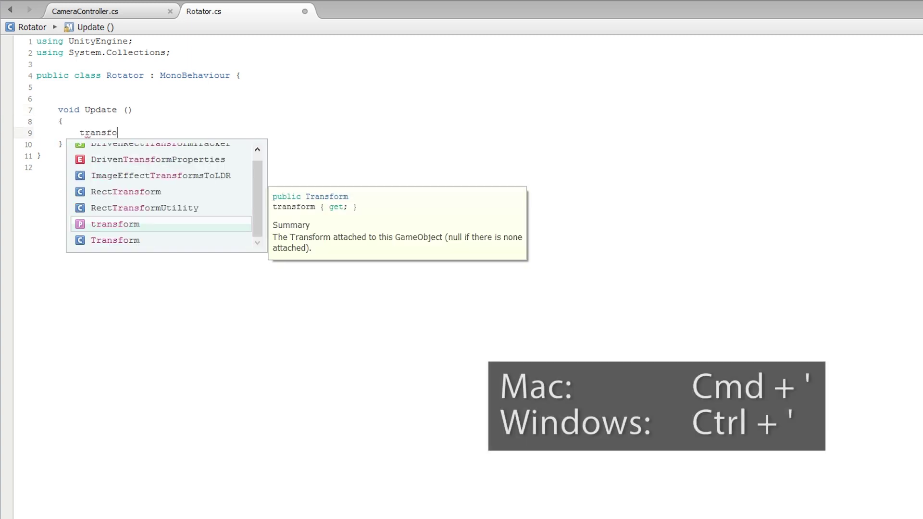
text(rm)
drag(138, 133, 79, 133)
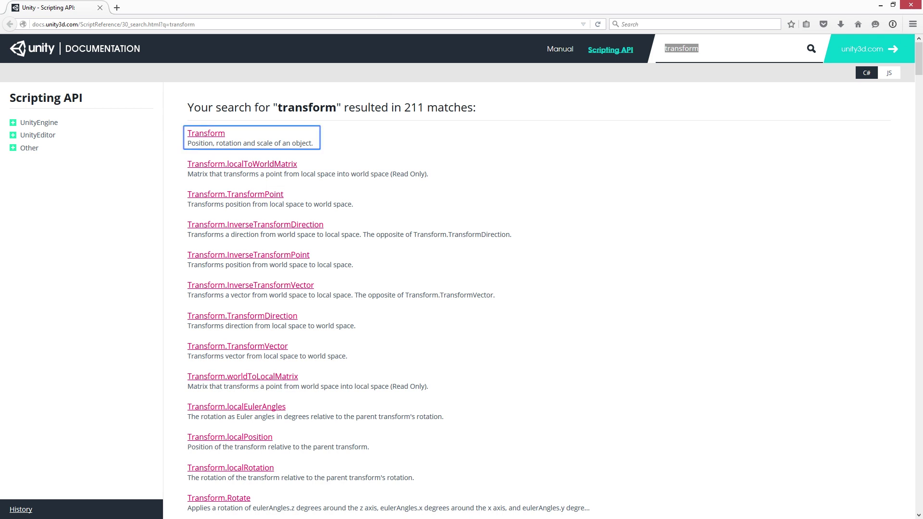
Open the Transform class reference and go to its Rotate function page
click(202, 140)
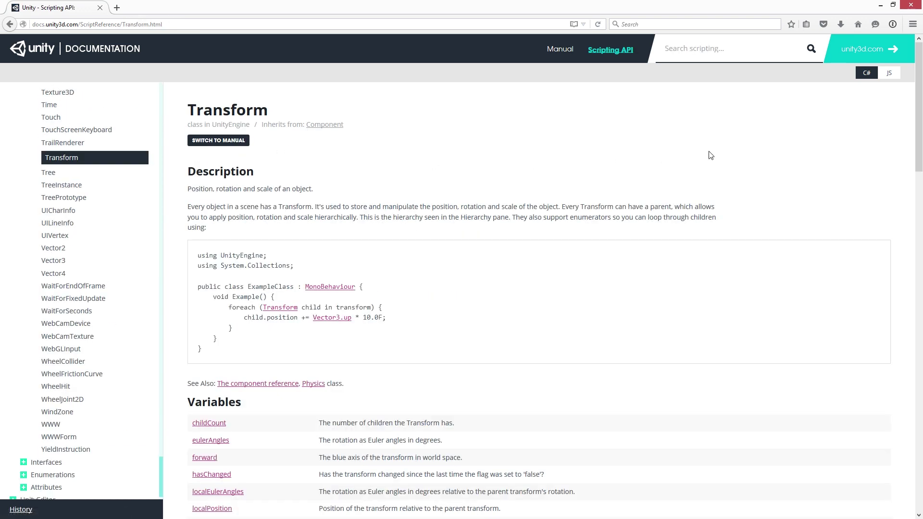
scroll(710, 155, down, 15)
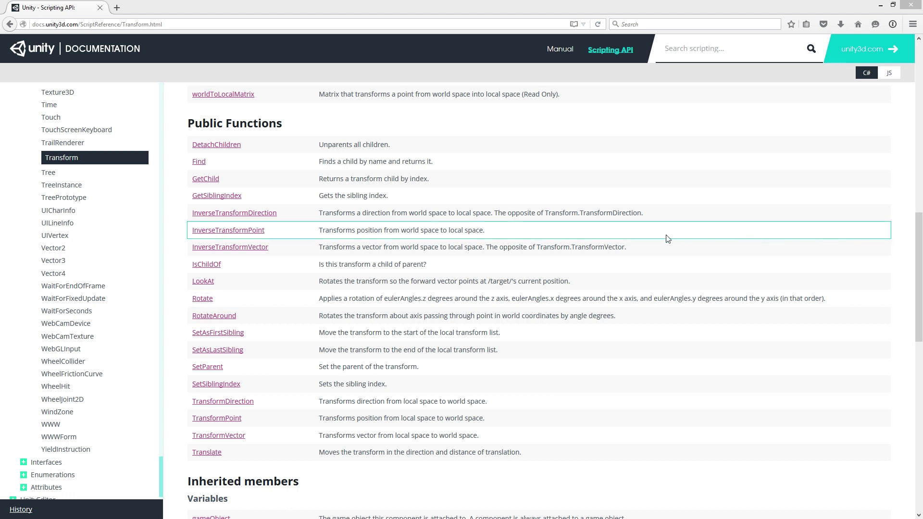
click(200, 302)
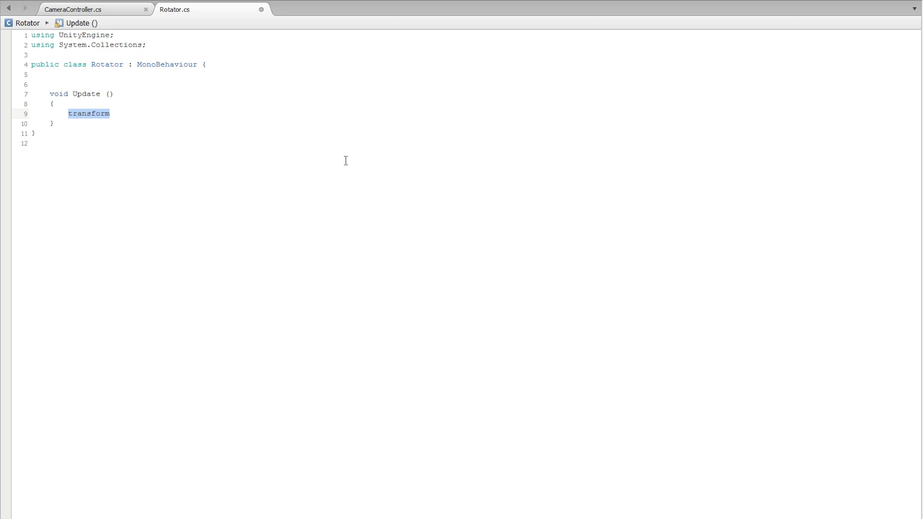
Complete the Update line as transform.Rotate (new Vector3 (0, 0, 45) * Time.deltaTime);
click(228, 113)
text(.Ro)
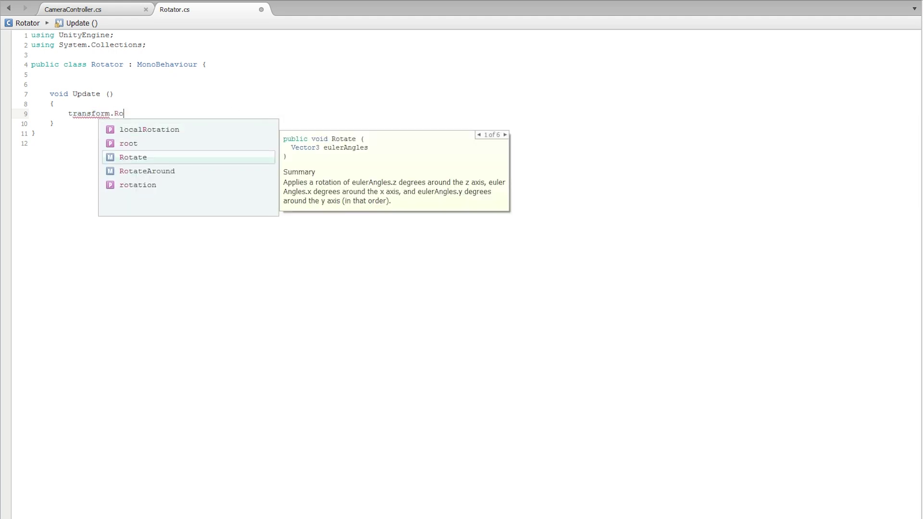
text(tate )
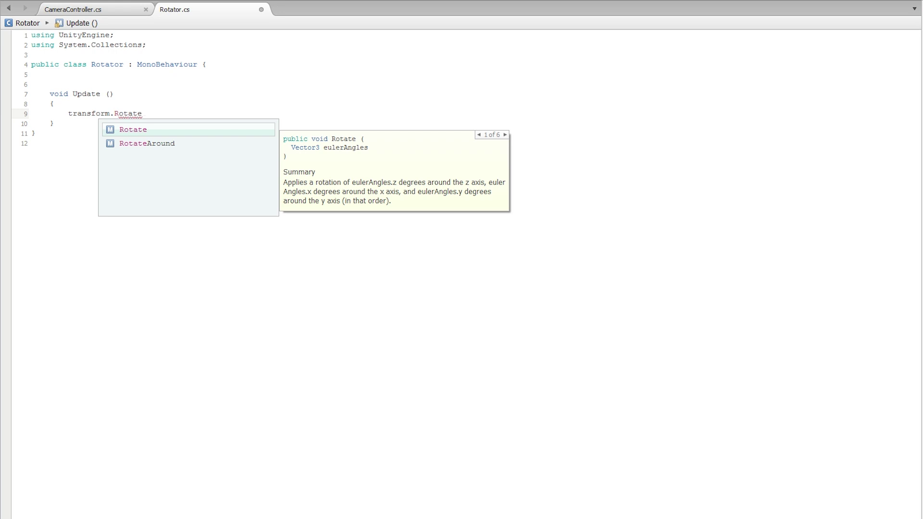
text((new Ve)
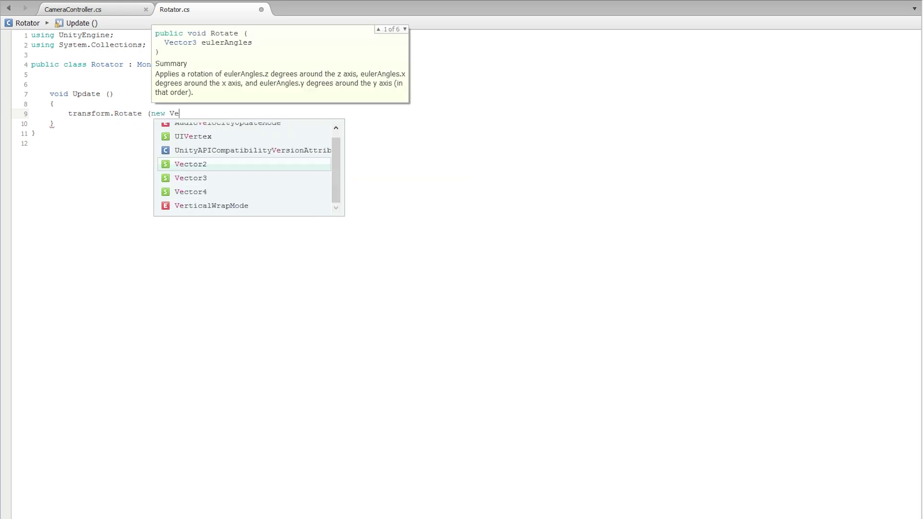
text(ctor3 ()
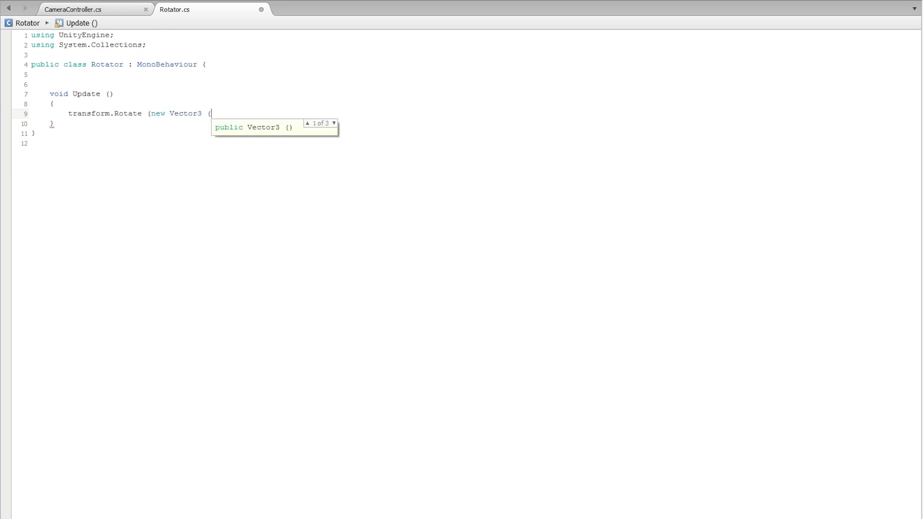
text(0, 0, 4)
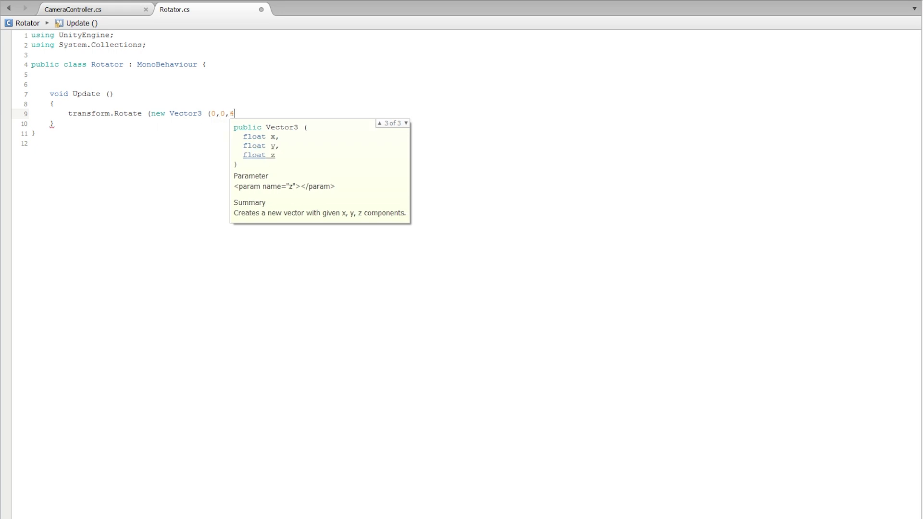
text(5)))
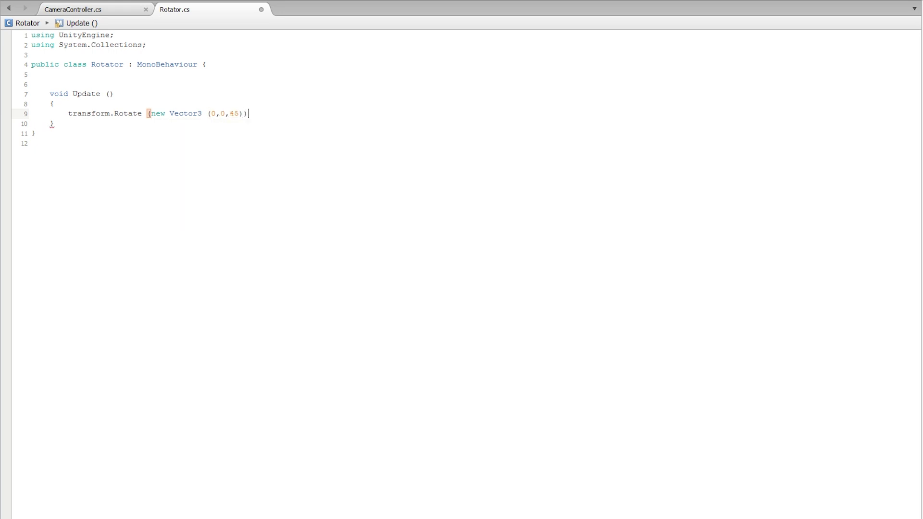
text(;)
click(254, 114)
text(* Time.de)
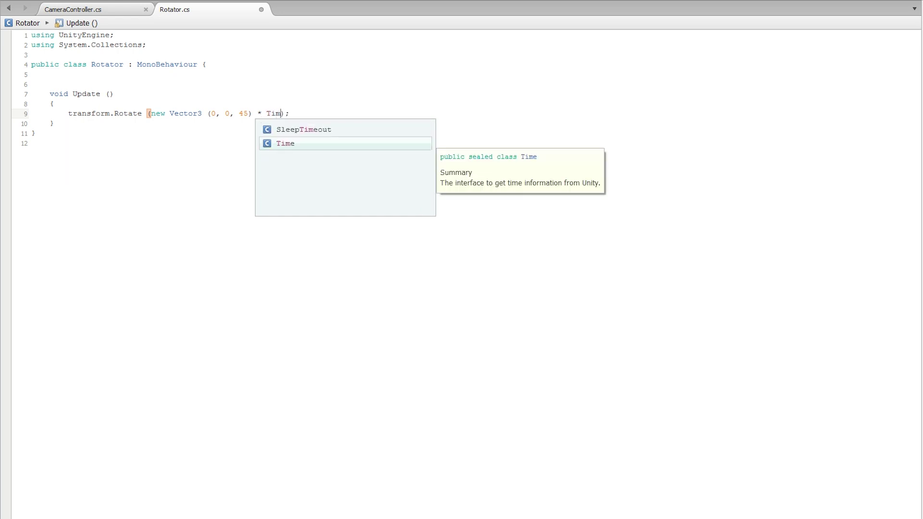
key(Return)
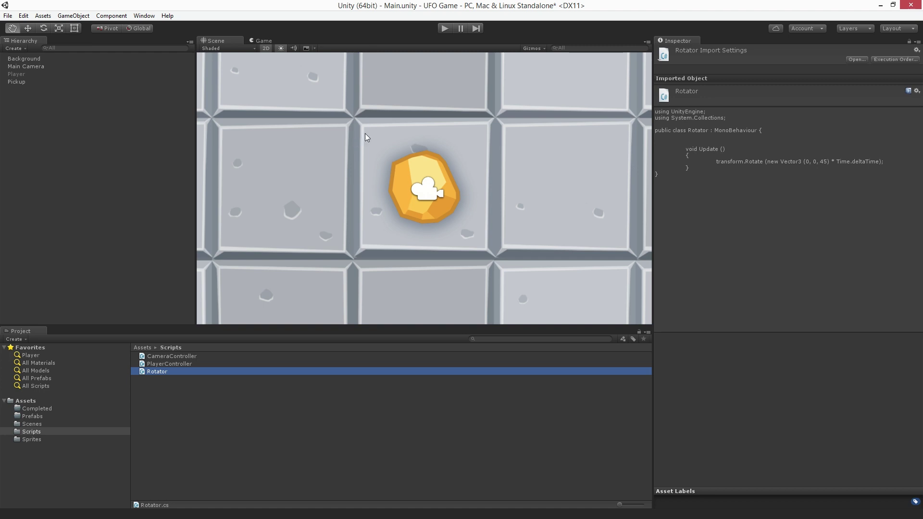
click(443, 29)
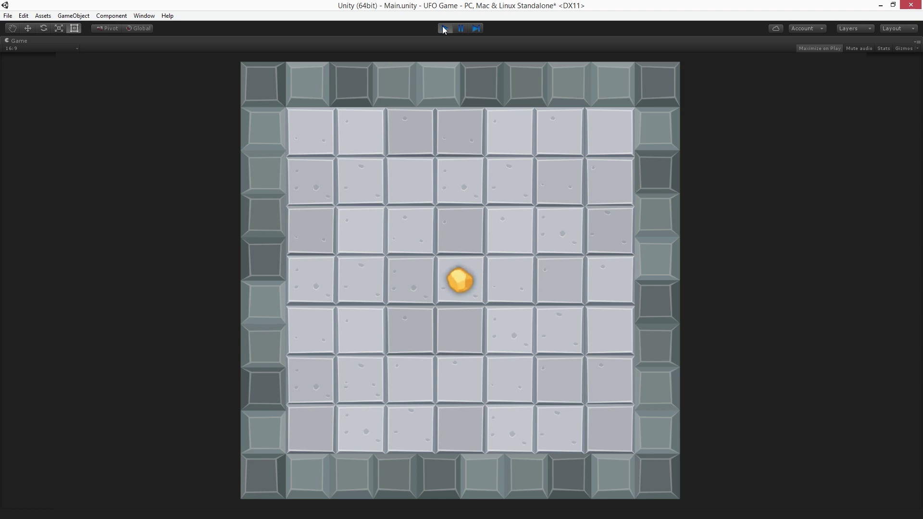
click(444, 29)
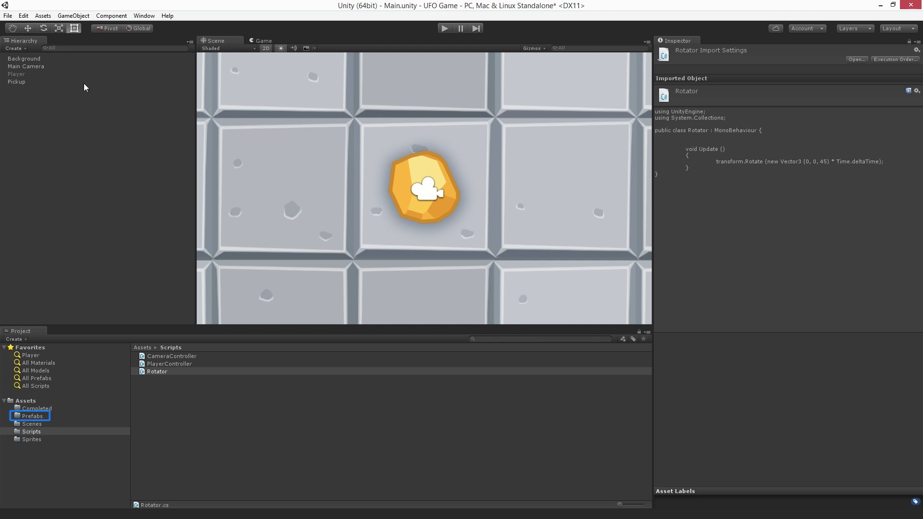
Drag the Pickup object into the Prefabs folder to make it a prefab
click(33, 82)
drag(40, 233, 42, 416)
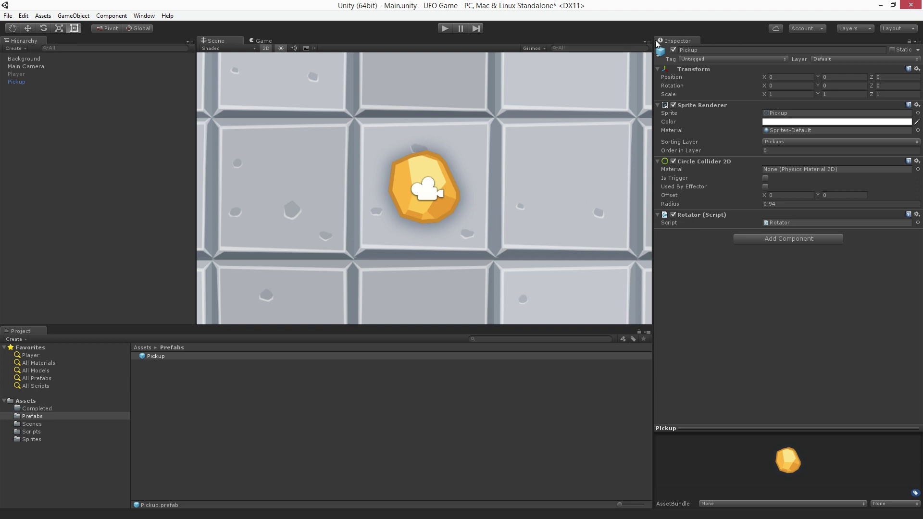
click(87, 16)
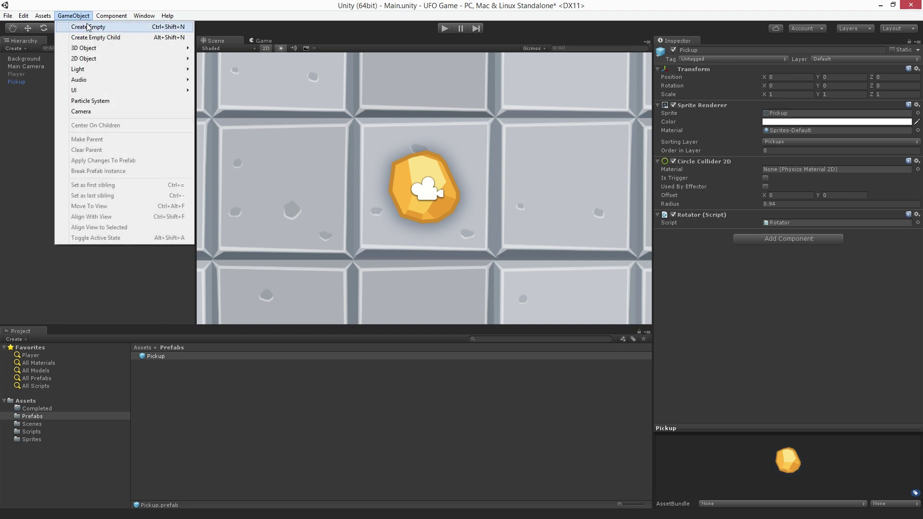
Create an empty GameObject and name it Pickups
click(148, 31)
click(734, 49)
text(Pickups)
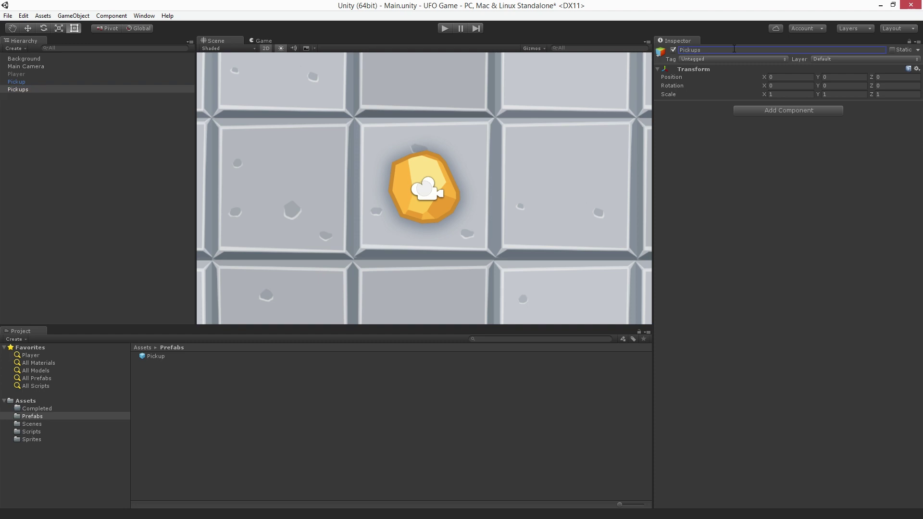
key(Return)
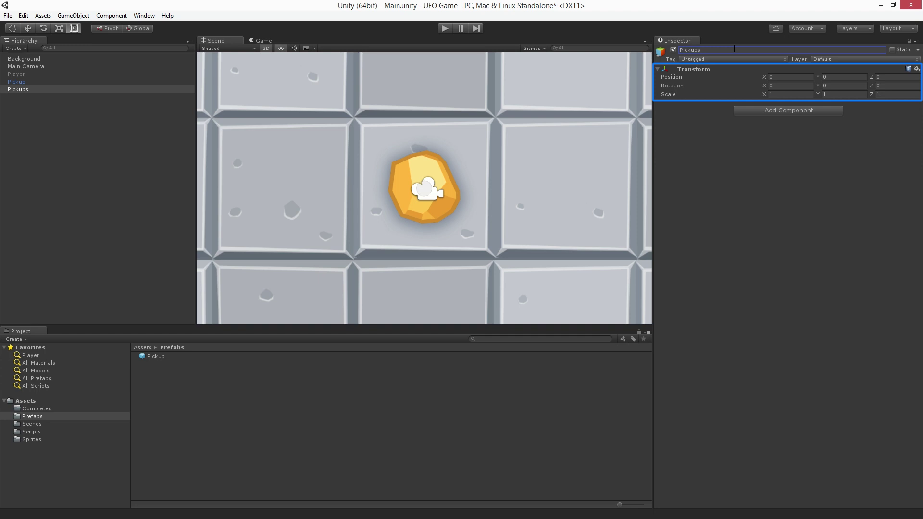
key(Tab)
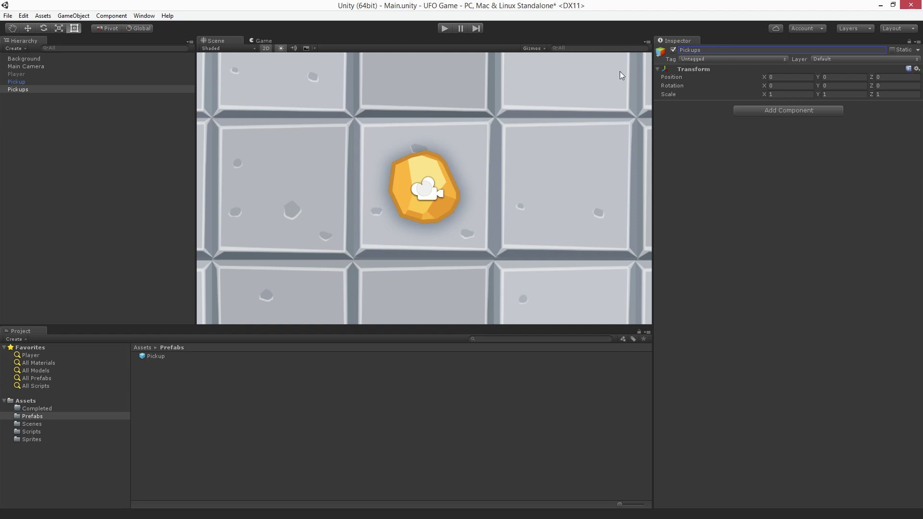
Nest the Pickup instance under the empty Pickups object in the Hierarchy
drag(46, 83, 65, 92)
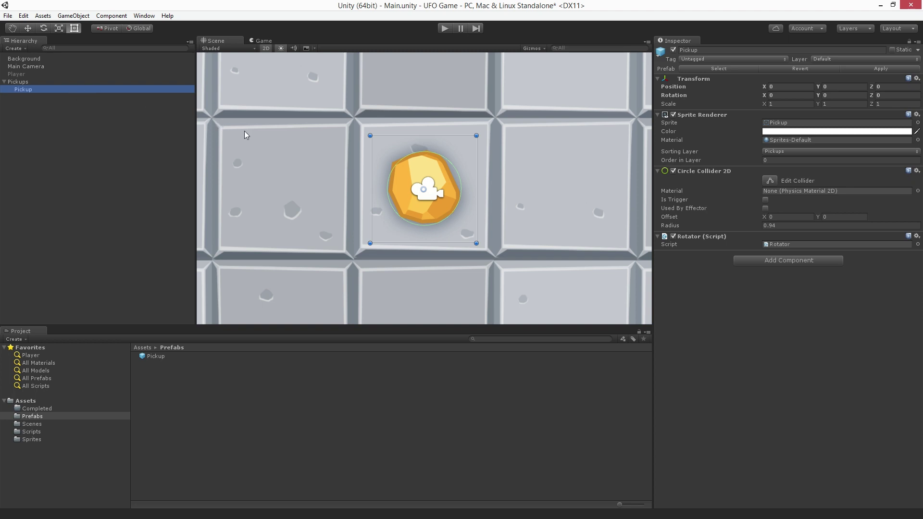
scroll(244, 130, down, 10)
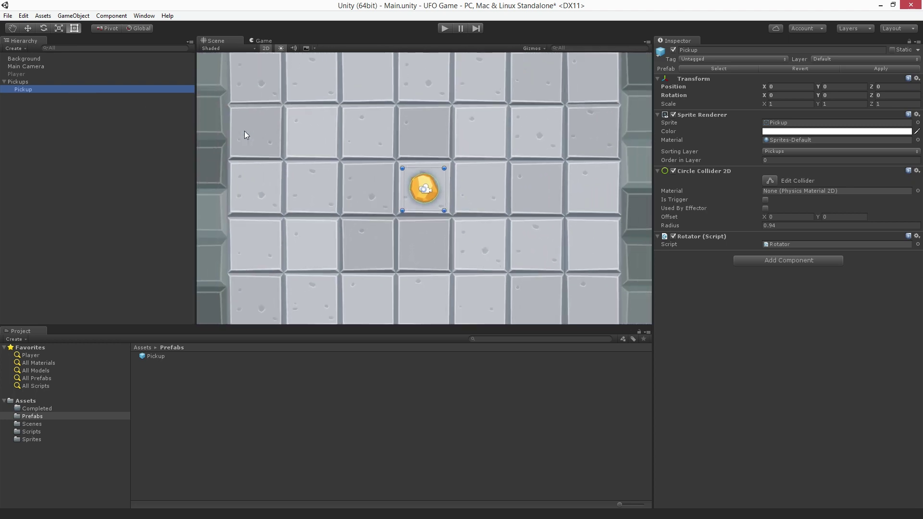
scroll(244, 131, down, 8)
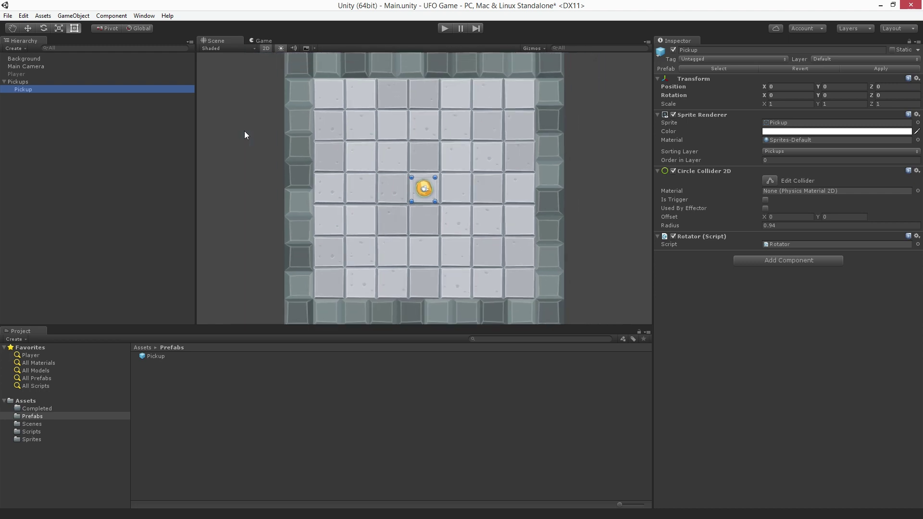
scroll(244, 131, down, 2)
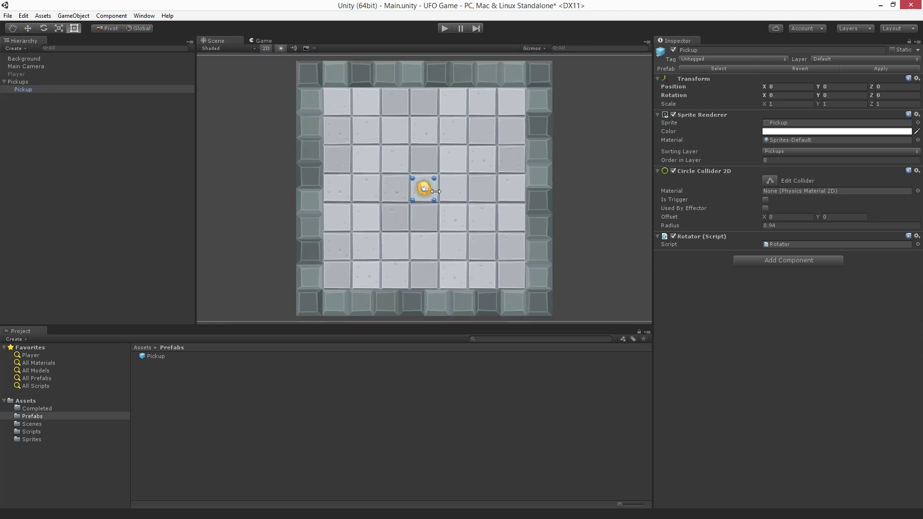
Move the Pickup to the top edge of the board
drag(432, 187, 431, 100)
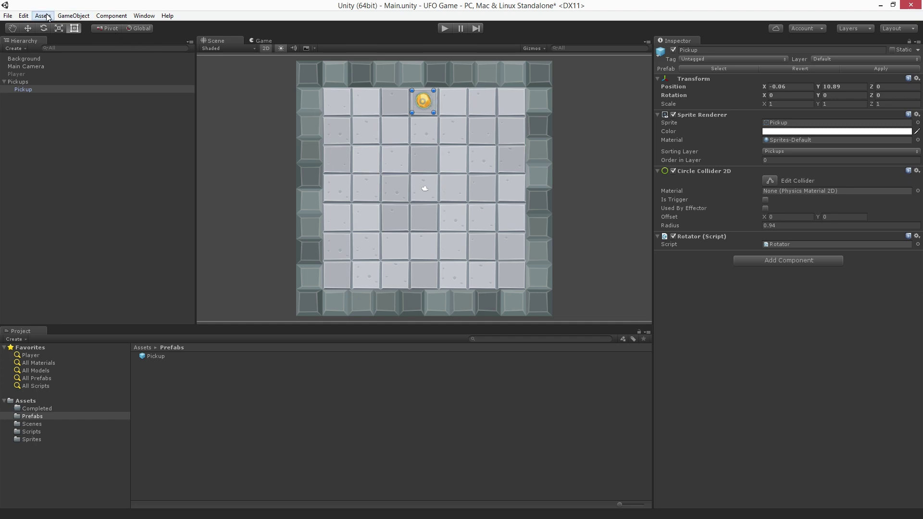
click(25, 16)
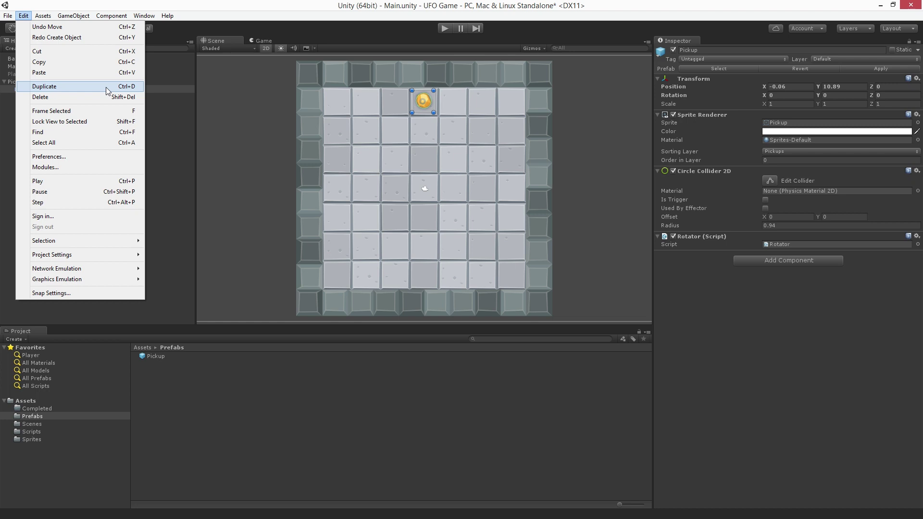
click(160, 89)
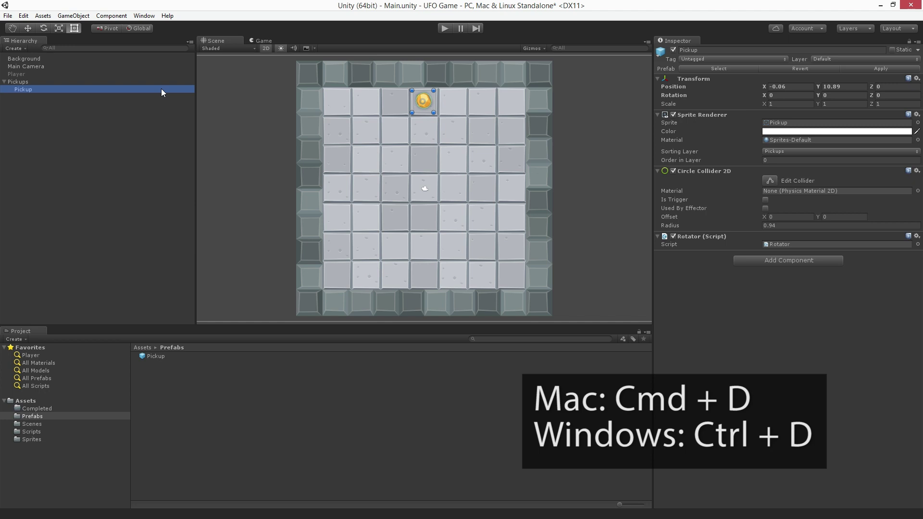
Duplicate the Pickup with Ctrl+D, placing each copy further around a ring on the board
key(ctrl+d)
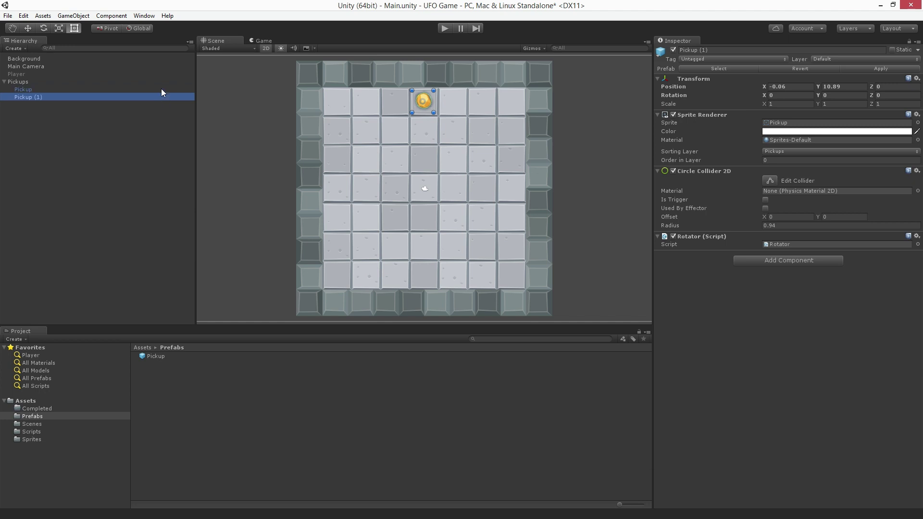
drag(427, 102, 396, 111)
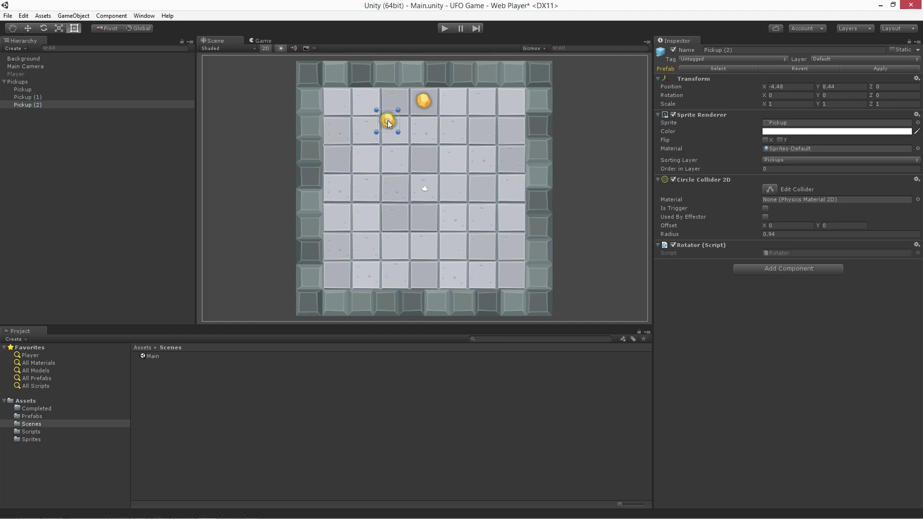
drag(387, 120, 466, 115)
key(ctrl+d)
key(ctrl+d)
key(ctrl+d)
key(ctrl+d)
key(ctrl+d)
key(ctrl+d)
key(ctrl+d)
key(ctrl+d)
key(ctrl+d)
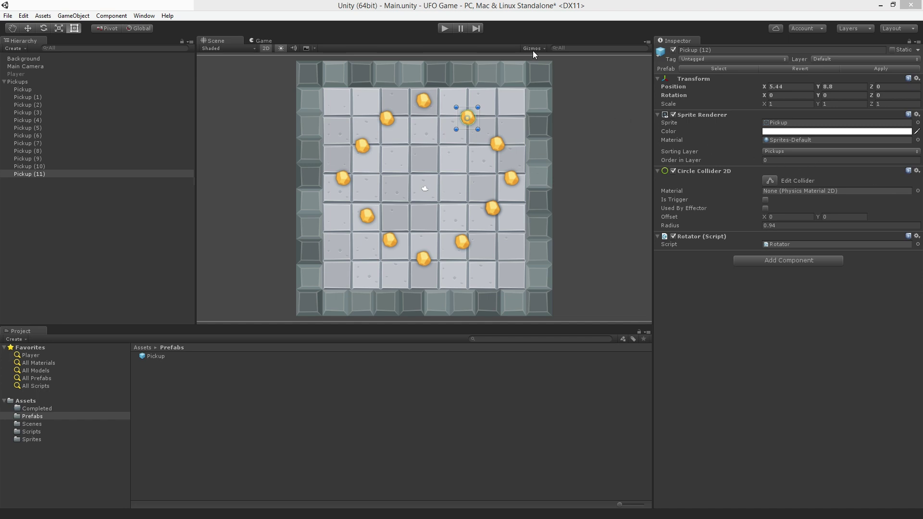
Start play mode to test the twelve ringed pickups in the Game view
click(444, 29)
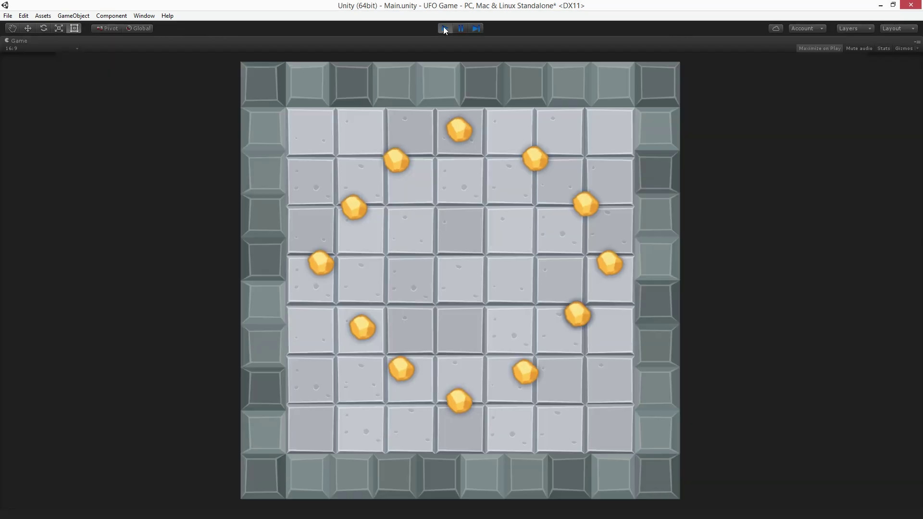